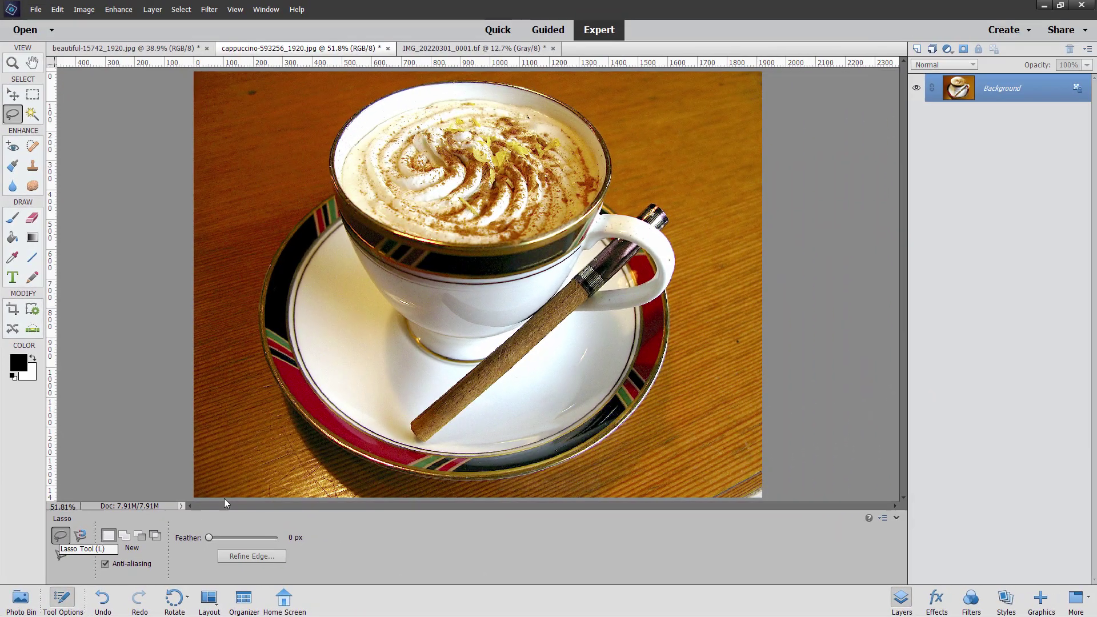
Step: Bring the beautiful-15742_1920.jpg photo of the woman in the red top to the front
left_click(123, 48)
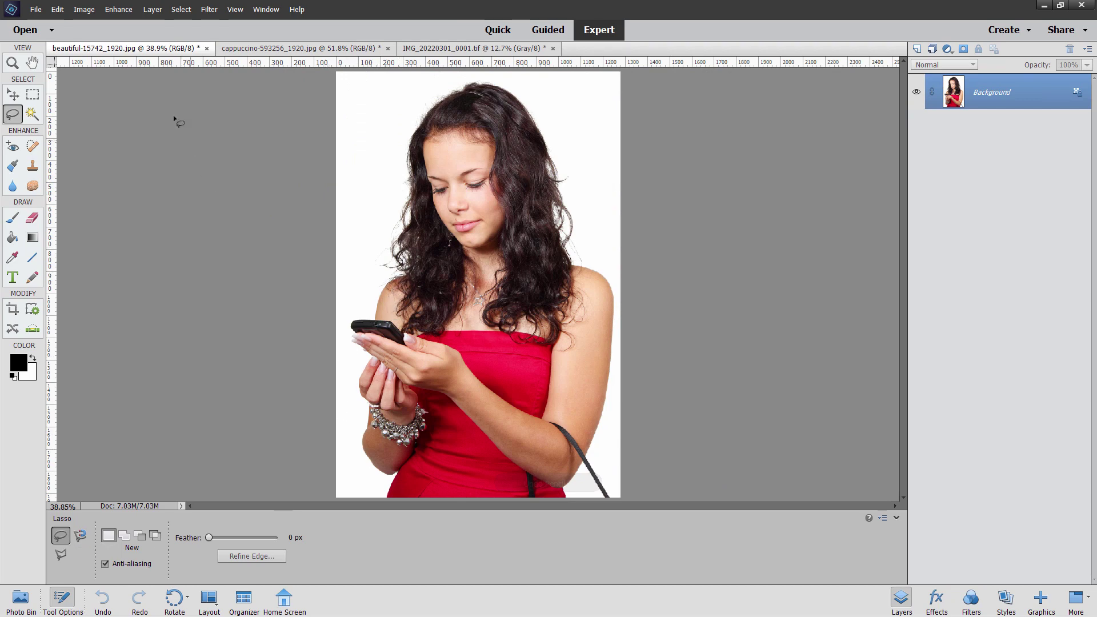
Step: Create a new blank document, Untitled-1, with the default settings
left_click(35, 9)
mouse_move(63, 17)
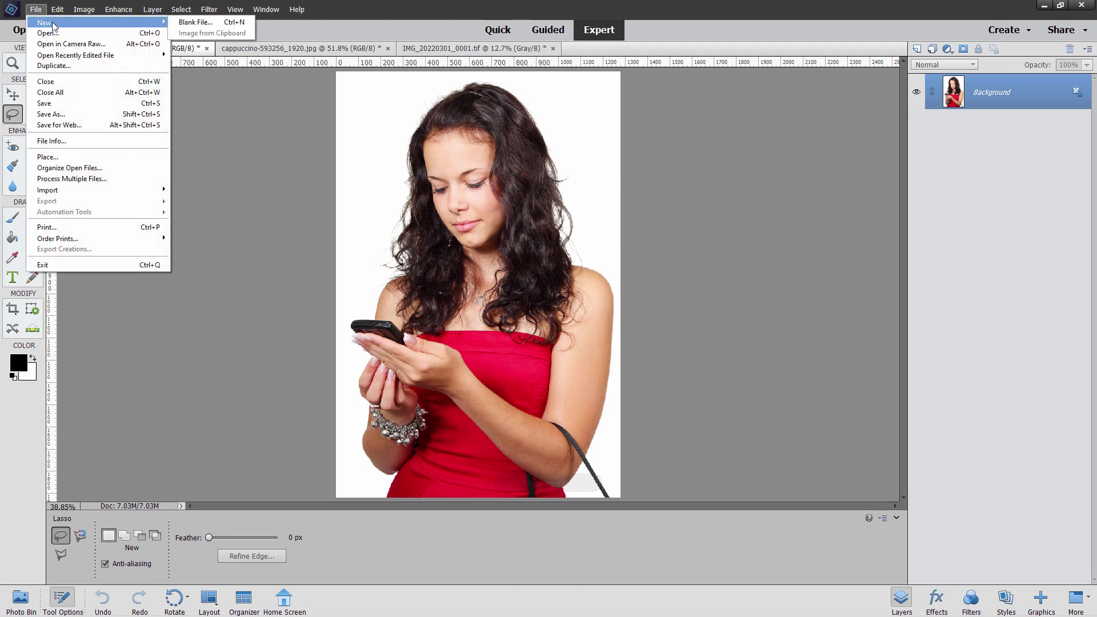
left_click(194, 21)
left_click(663, 163)
Step: Dock Untitled-1 as a tab, fit it to the window, and draw a practice Lasso selection
left_click_drag(366, 59, 485, 53)
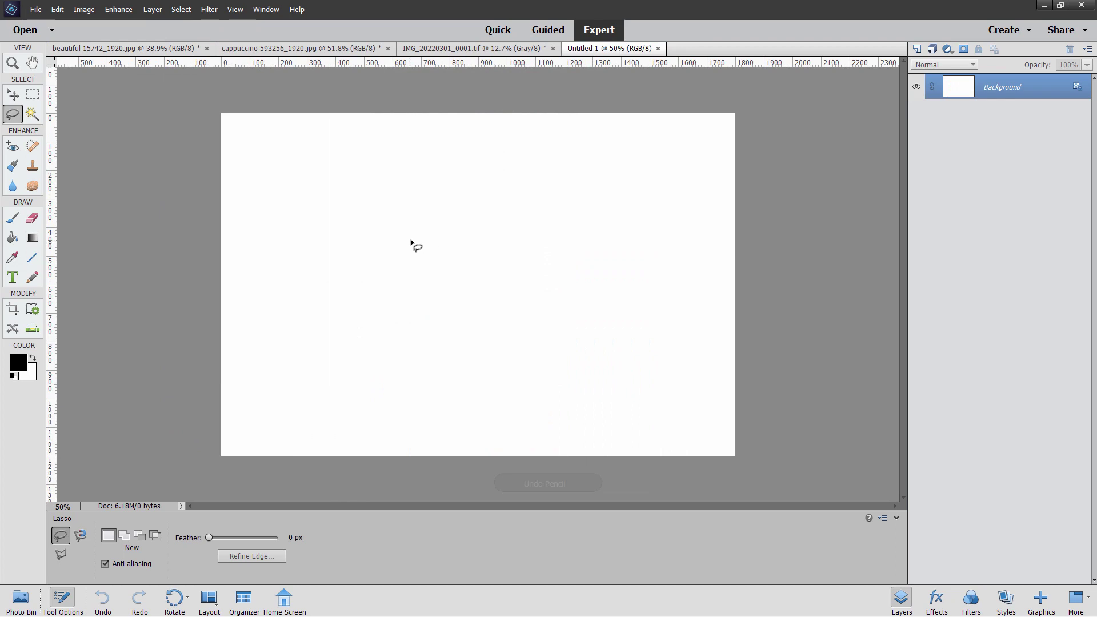
key("ctrl+0")
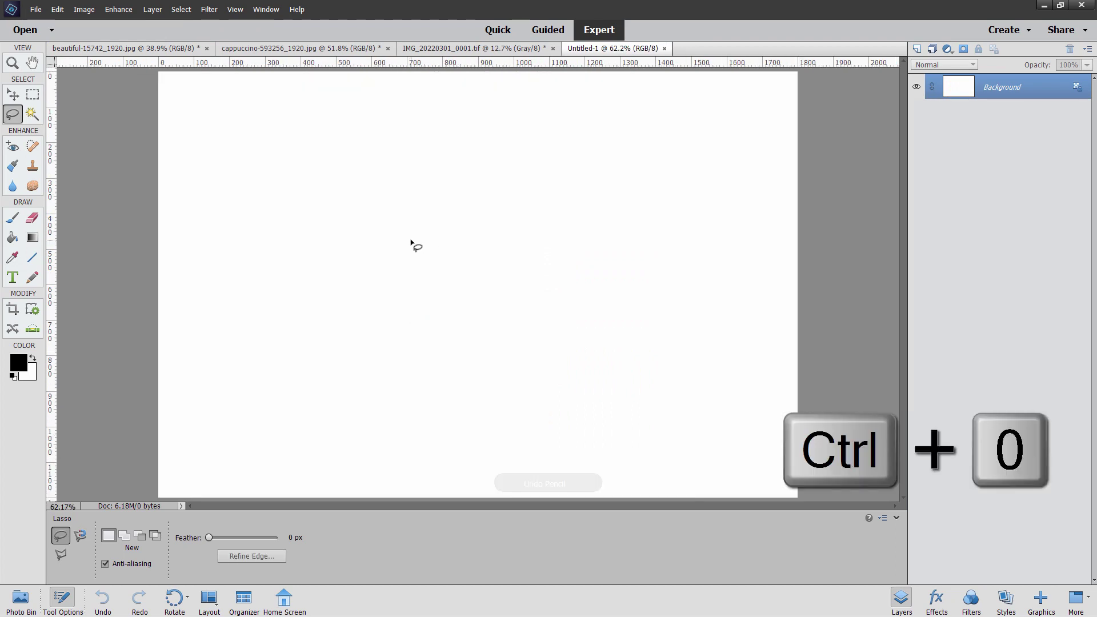
mouse_move(478, 199)
left_mouse_down()
mouse_move(426, 204)
mouse_move(383, 241)
mouse_move(383, 286)
mouse_move(402, 325)
mouse_move(456, 351)
mouse_move(528, 344)
mouse_move(555, 309)
mouse_move(562, 257)
mouse_move(537, 212)
mouse_move(503, 191)
mouse_move(460, 197)
left_mouse_up()
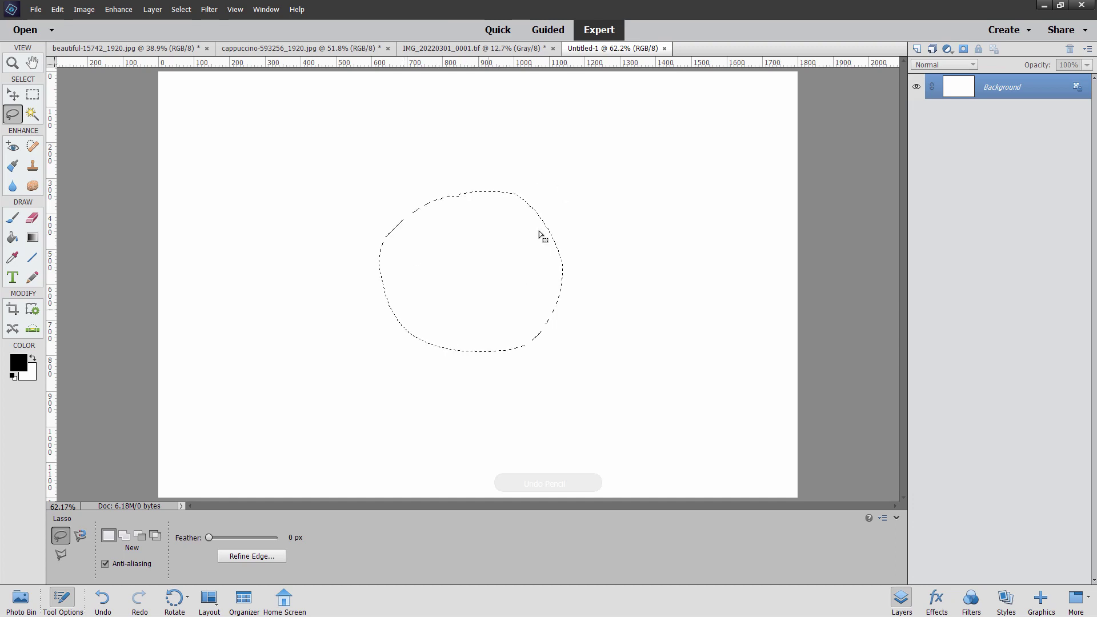
Step: Clear the practice selection, return to the woman's photo, and lasso around her hair, arms and body
left_click(468, 287)
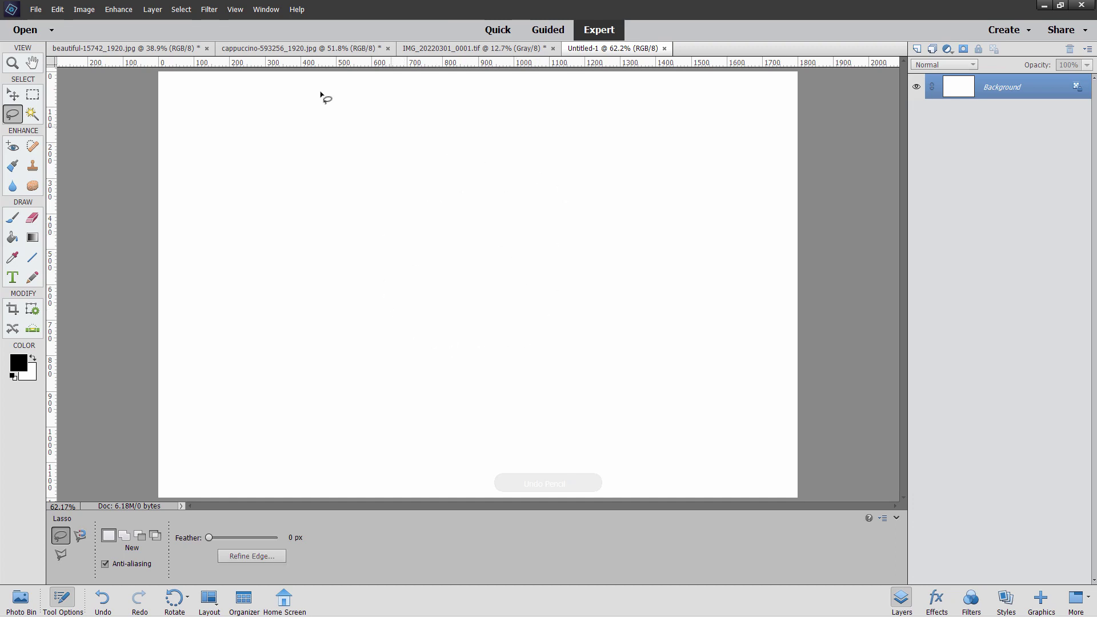
left_click(180, 50)
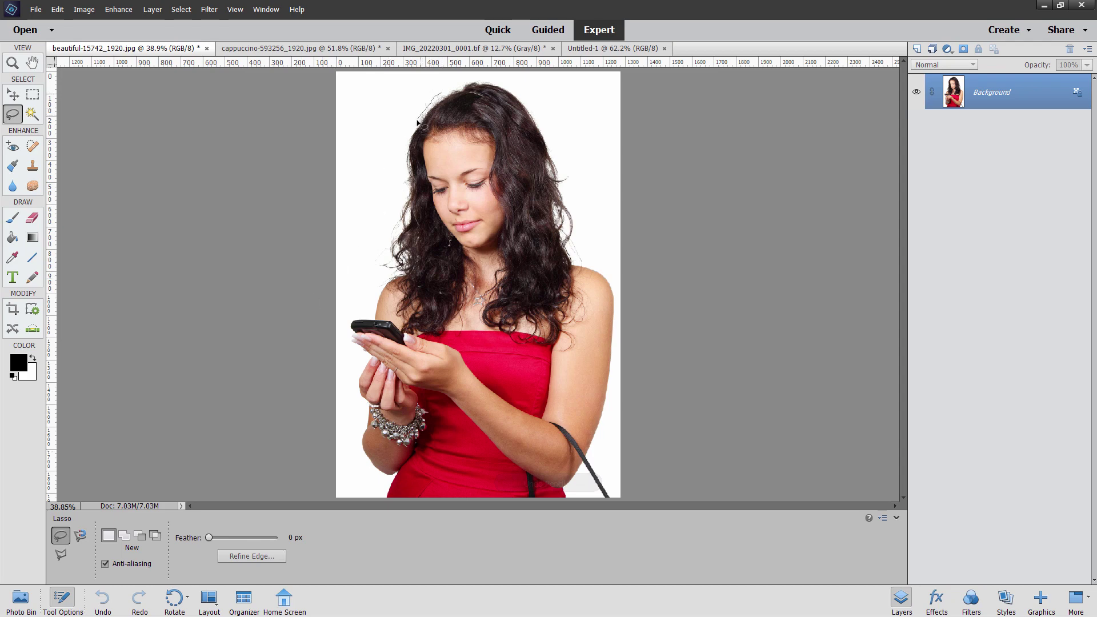
mouse_move(407, 139)
left_mouse_down()
mouse_move(391, 265)
mouse_move(372, 316)
mouse_move(349, 327)
mouse_move(362, 362)
mouse_move(351, 387)
mouse_move(364, 467)
mouse_move(398, 507)
mouse_move(562, 498)
mouse_move(603, 427)
mouse_move(618, 280)
mouse_move(574, 253)
mouse_move(568, 175)
mouse_move(530, 107)
mouse_move(484, 83)
mouse_move(439, 98)
left_mouse_up()
Step: Open Refine Edge for the selection and set the refinement brush size to 70
left_click(270, 558)
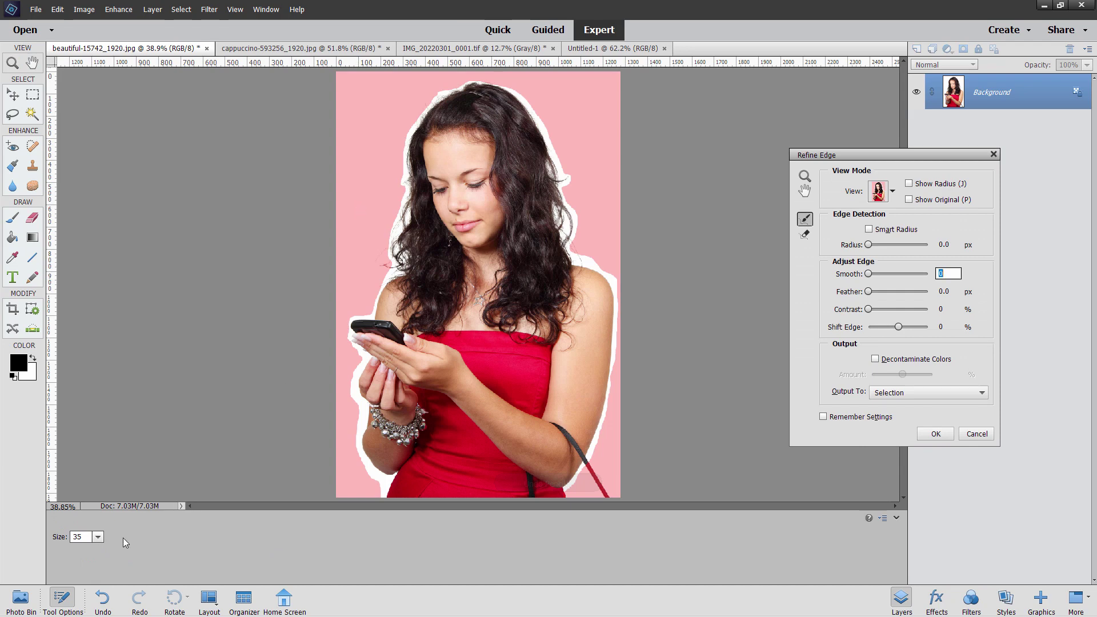
double_click(77, 537)
type("70")
Step: Paint Refine Radius strokes along the hair's left side and top, the right shoulder, the phone and the hand
mouse_move(396, 126)
left_mouse_down()
mouse_move(423, 112)
mouse_move(403, 169)
mouse_move(379, 169)
mouse_move(405, 164)
mouse_move(390, 240)
mouse_move(408, 205)
mouse_move(408, 219)
mouse_move(386, 243)
mouse_move(376, 236)
mouse_move(394, 233)
mouse_move(408, 256)
mouse_move(367, 235)
mouse_move(406, 271)
mouse_move(379, 284)
mouse_move(345, 313)
left_mouse_up()
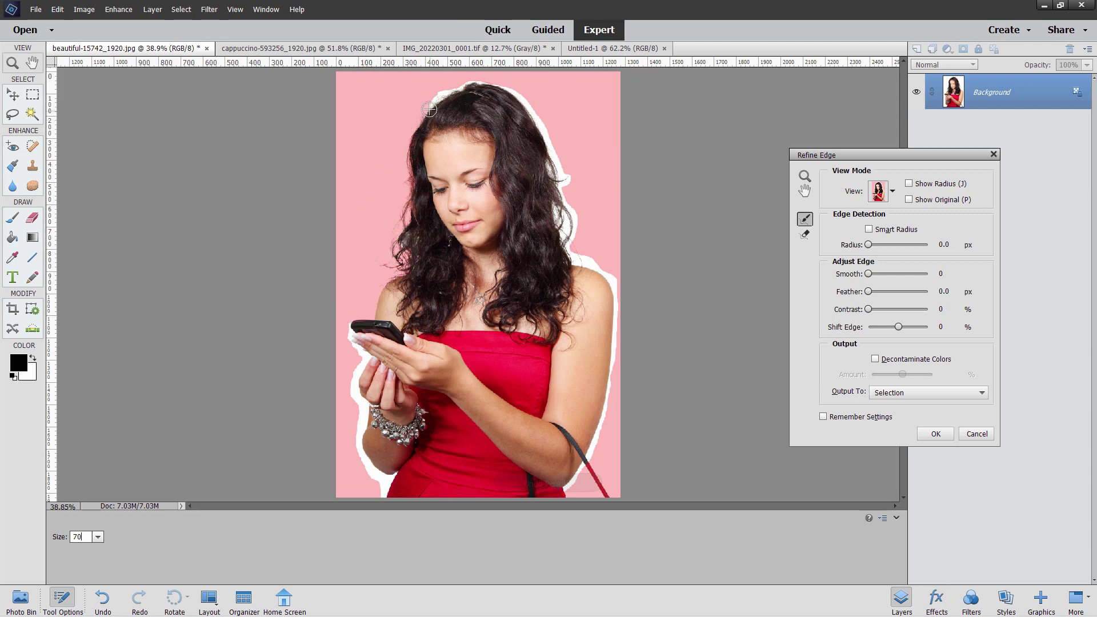
mouse_move(429, 107)
left_mouse_down()
mouse_move(467, 85)
mouse_move(523, 100)
mouse_move(554, 160)
mouse_move(577, 178)
mouse_move(571, 205)
mouse_move(590, 207)
mouse_move(573, 252)
mouse_move(560, 211)
mouse_move(582, 220)
left_mouse_up()
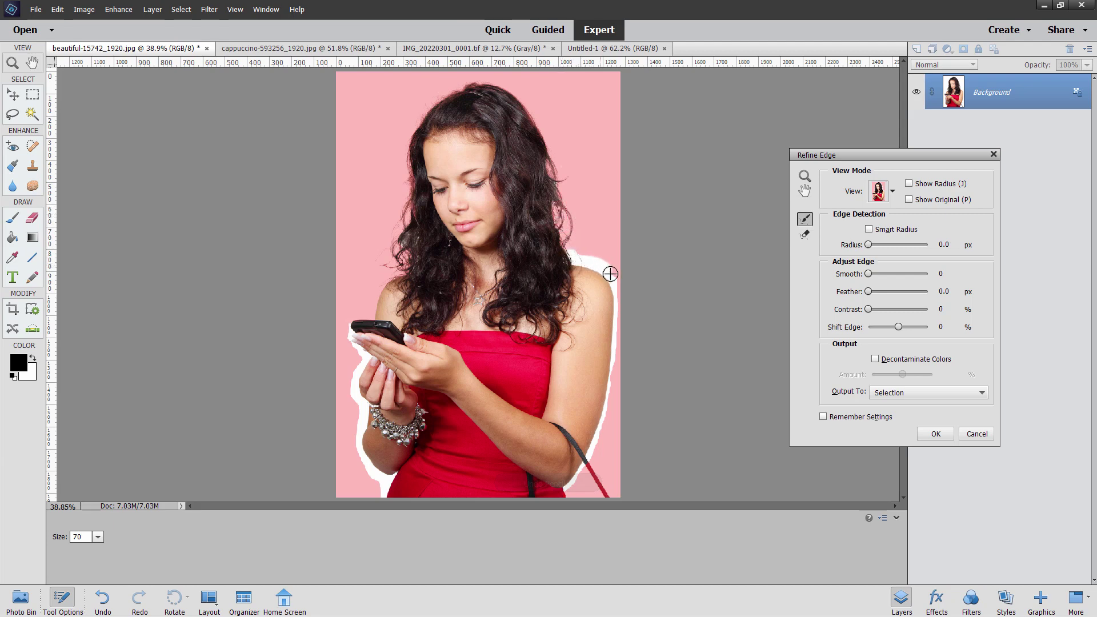
mouse_move(611, 274)
left_mouse_down()
mouse_move(649, 287)
mouse_move(644, 304)
mouse_move(617, 299)
mouse_move(602, 411)
mouse_move(618, 403)
mouse_move(567, 493)
mouse_move(600, 492)
left_mouse_up()
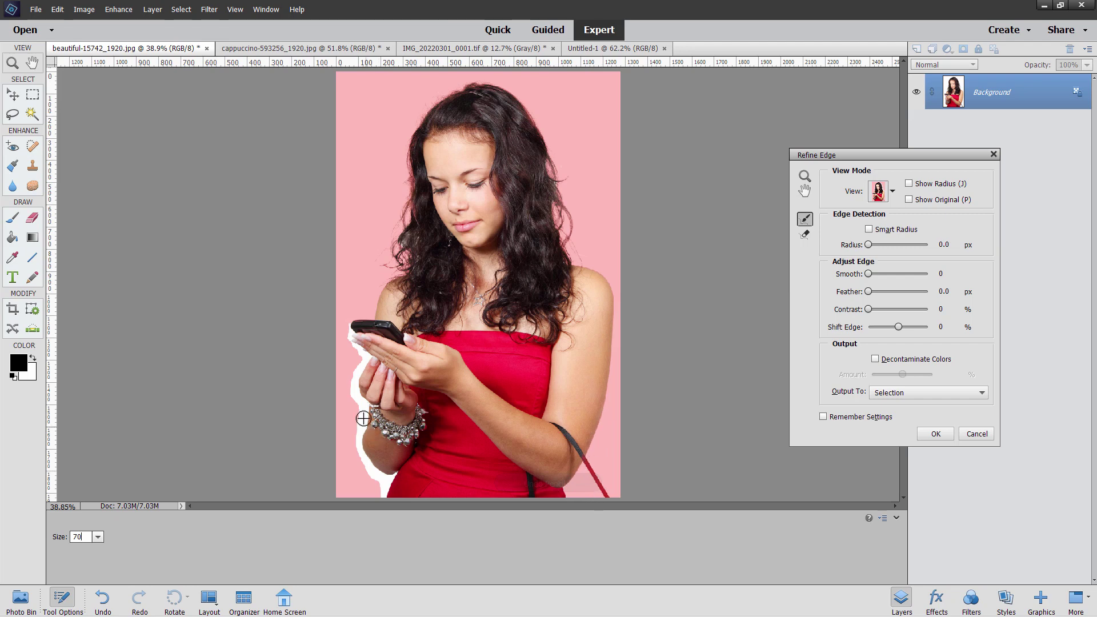
mouse_move(359, 358)
left_mouse_down()
mouse_move(349, 325)
mouse_move(364, 358)
mouse_move(350, 389)
left_mouse_up()
mouse_move(355, 363)
left_mouse_down()
mouse_move(361, 449)
mouse_move(375, 473)
mouse_move(394, 478)
mouse_move(382, 499)
mouse_move(370, 492)
left_mouse_up()
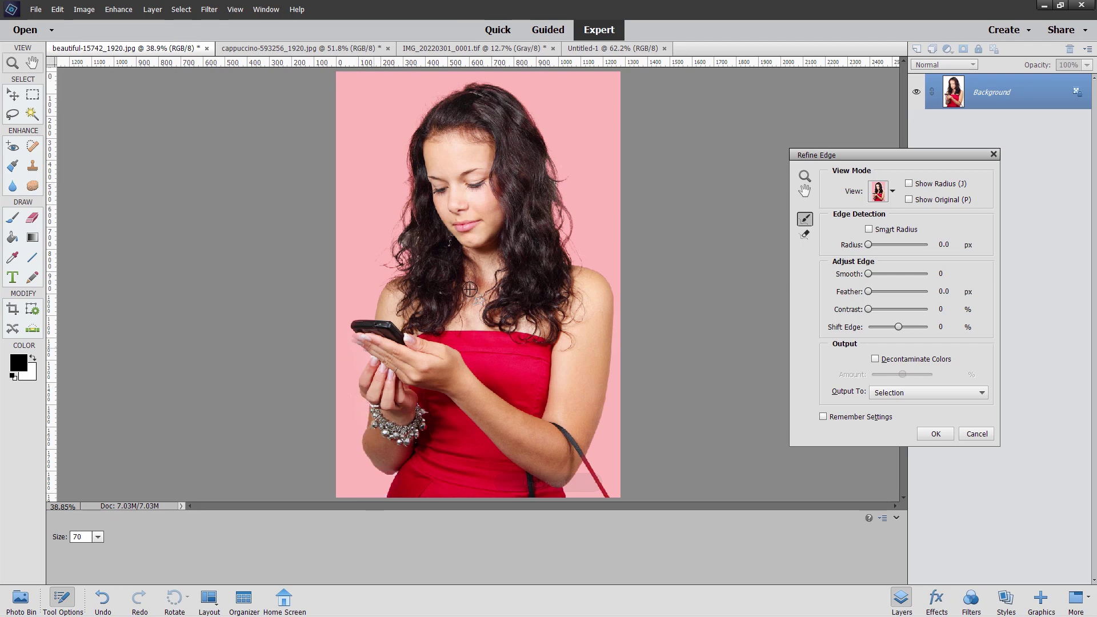
Step: Output the refined selection to a New Layer with Layer Mask and apply it
left_click(902, 393)
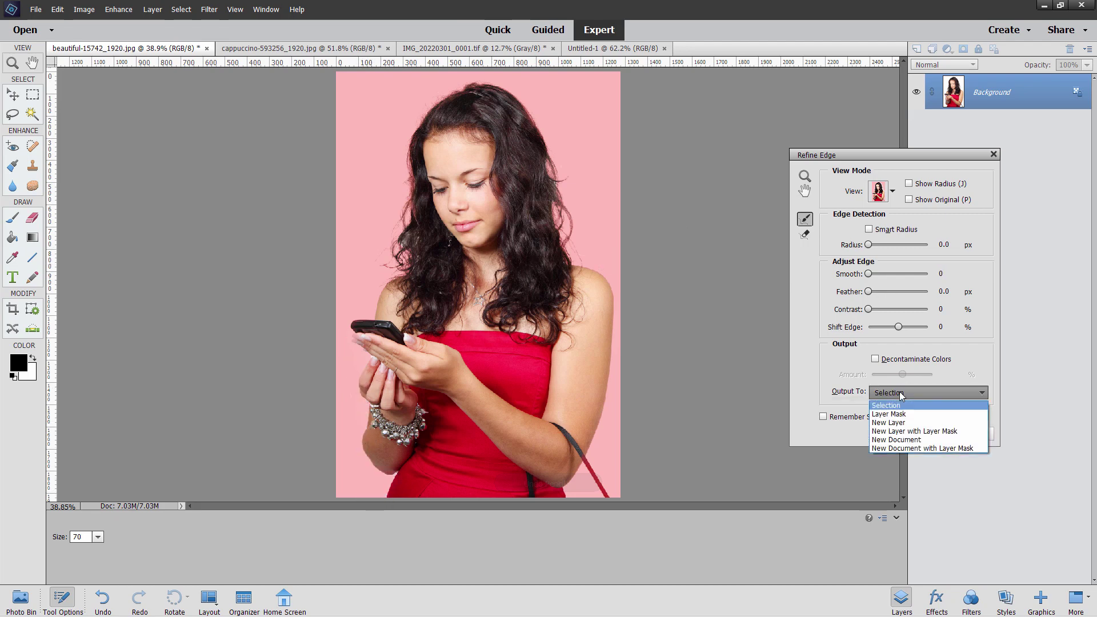
left_click(942, 432)
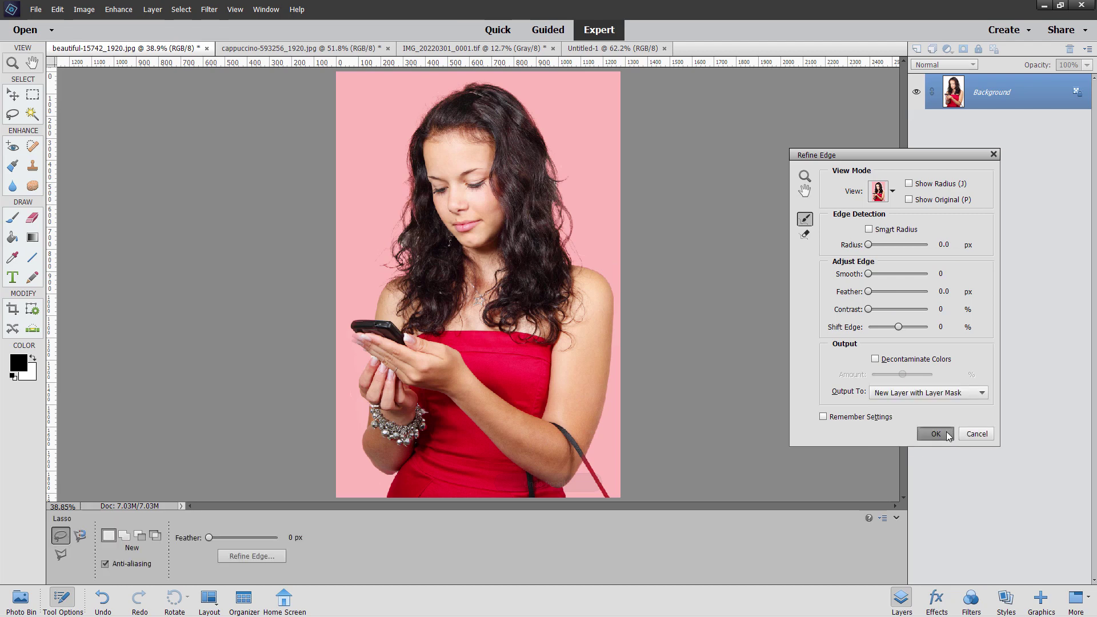
left_click(937, 434)
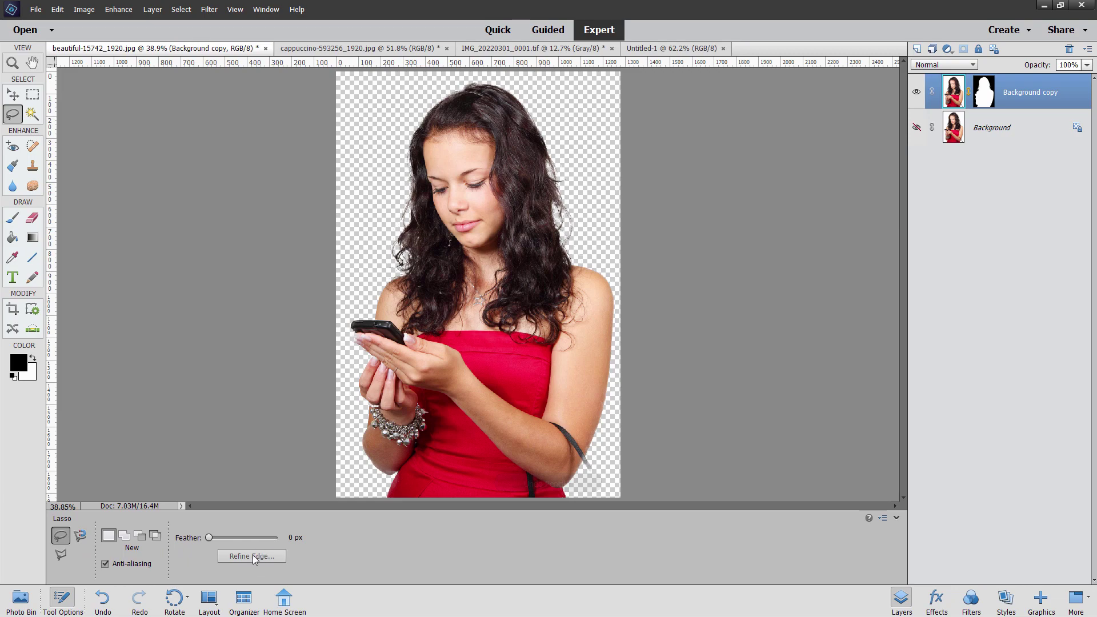
Step: On the cappuccino photo, choose the Polygonal Lasso and zoom to 200% on the cup's right rim
left_click(354, 48)
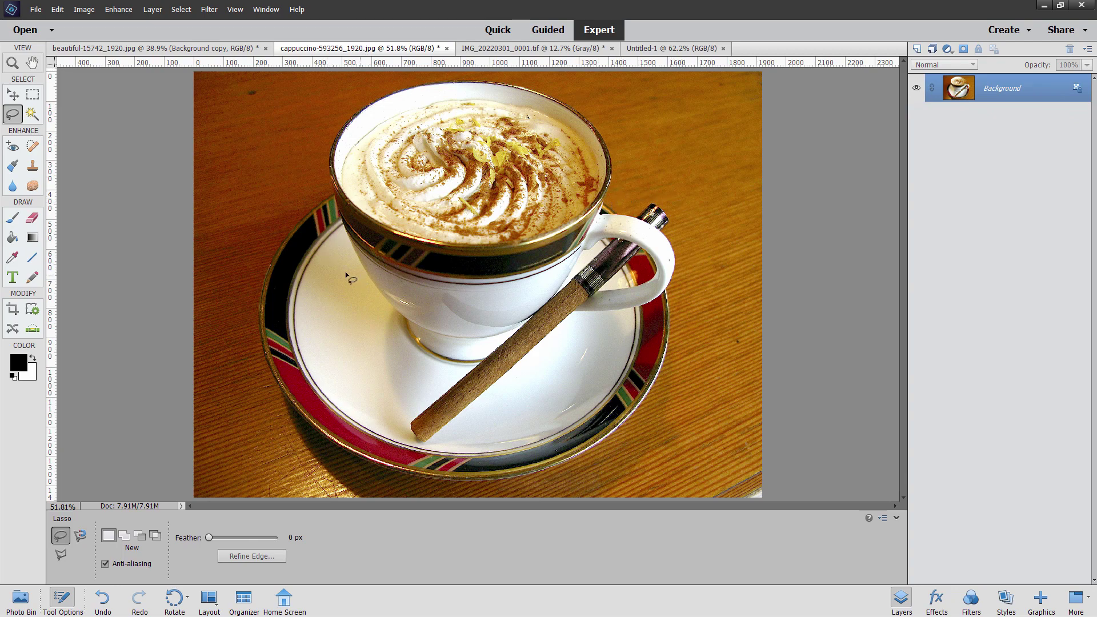
left_click(61, 554)
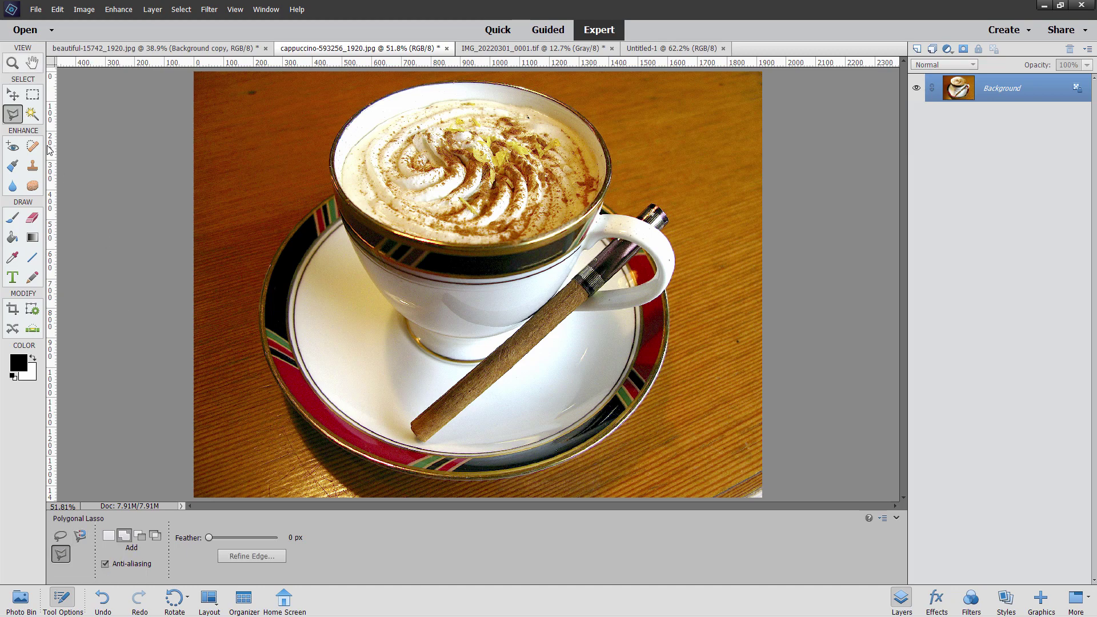
key("z")
left_click(661, 219)
left_click(662, 219)
left_click(628, 218)
scroll(628, 218, "up", 5)
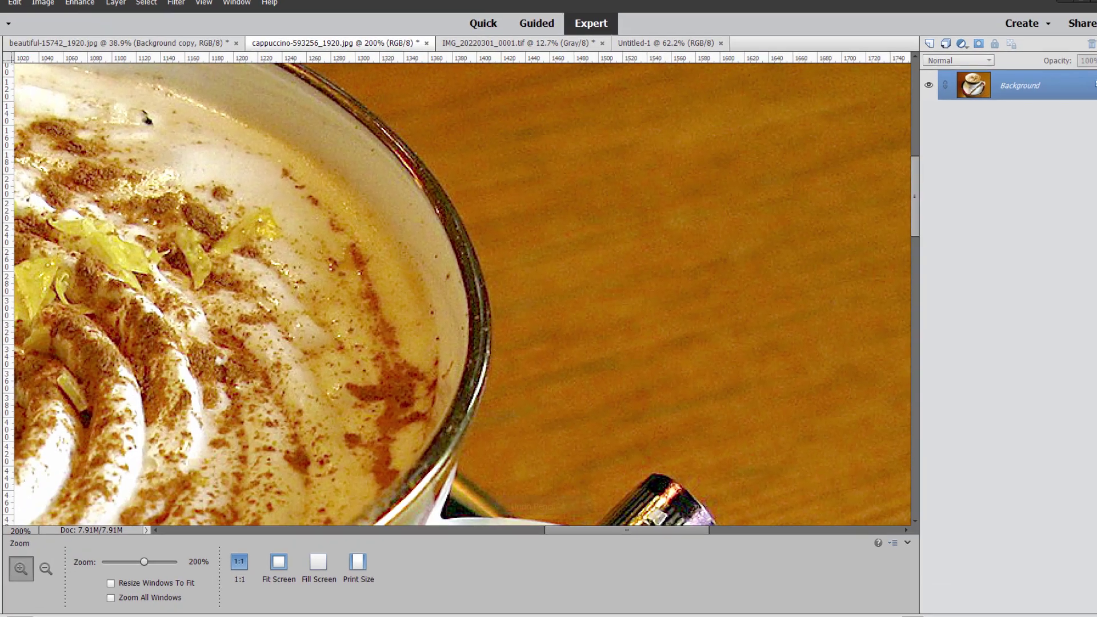
Step: Draw a practice eight-point polygon selection on the tabletop, then deselect it
key("l")
left_click(448, 189)
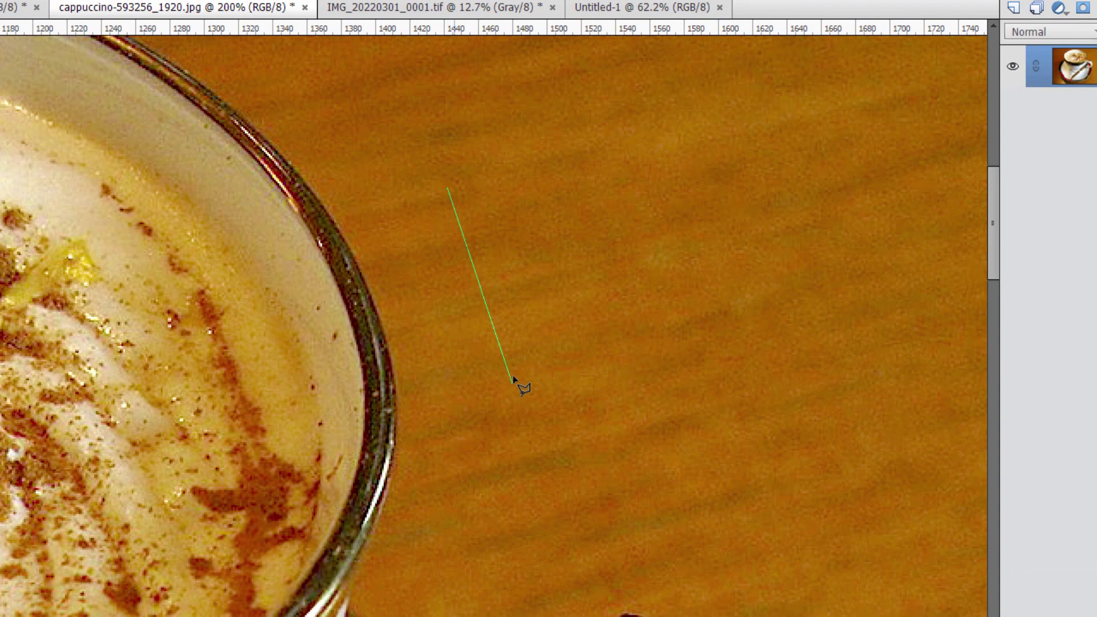
left_click(517, 312)
left_click(688, 392)
left_click(844, 304)
left_click(834, 141)
left_click(692, 103)
left_click(513, 120)
left_click(470, 166)
left_click(448, 189)
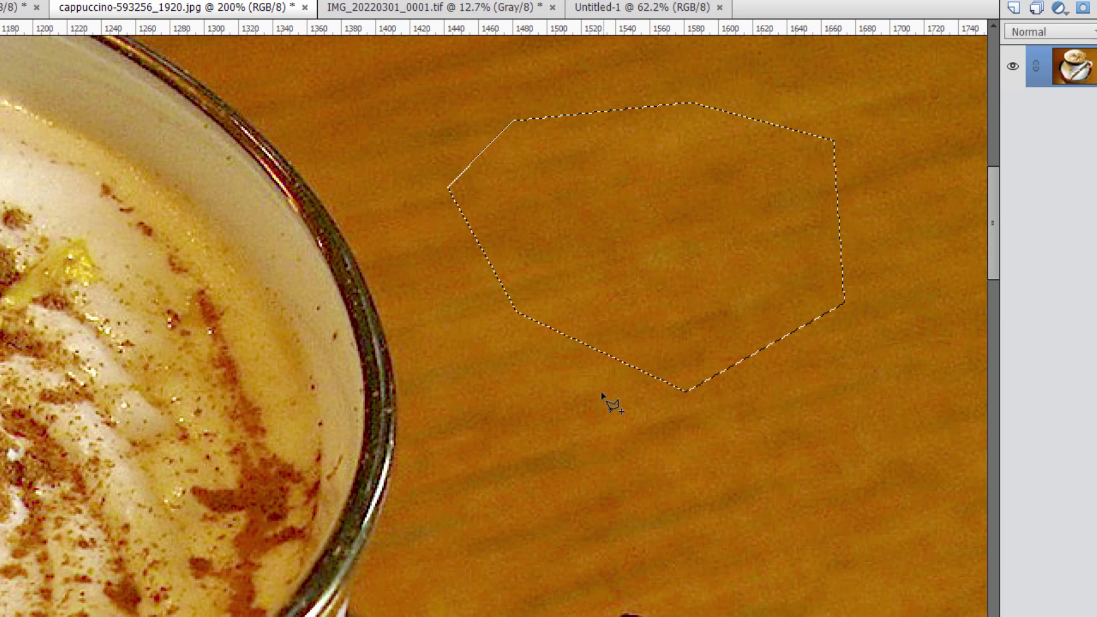
key("ctrl+d")
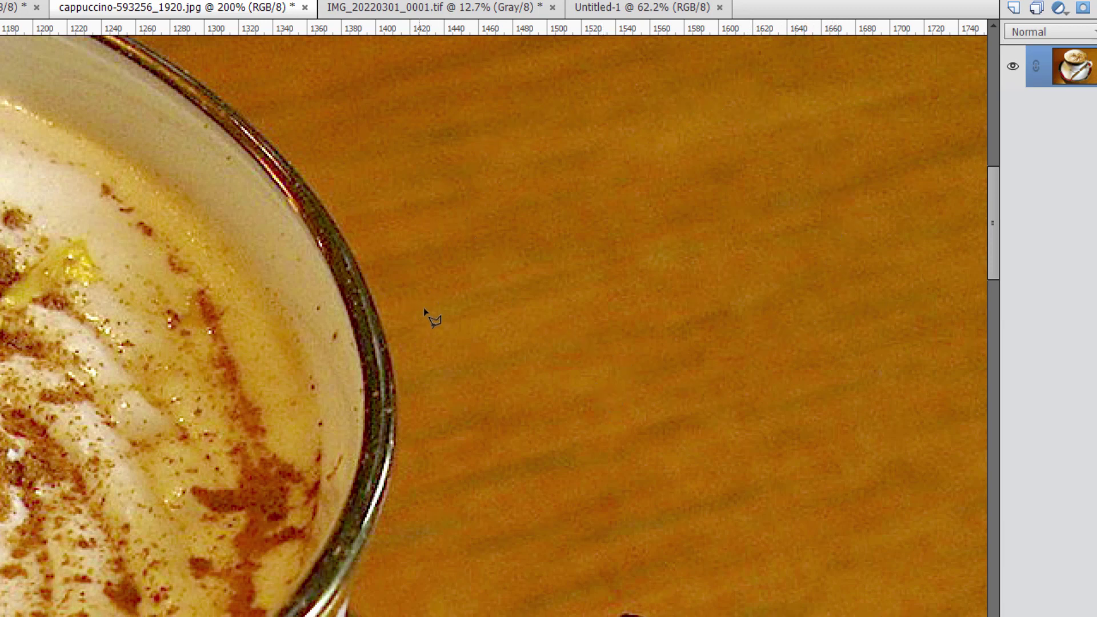
Step: Start the polygon outline at the cup rim and place points along the lower saucer rim
left_click(320, 200)
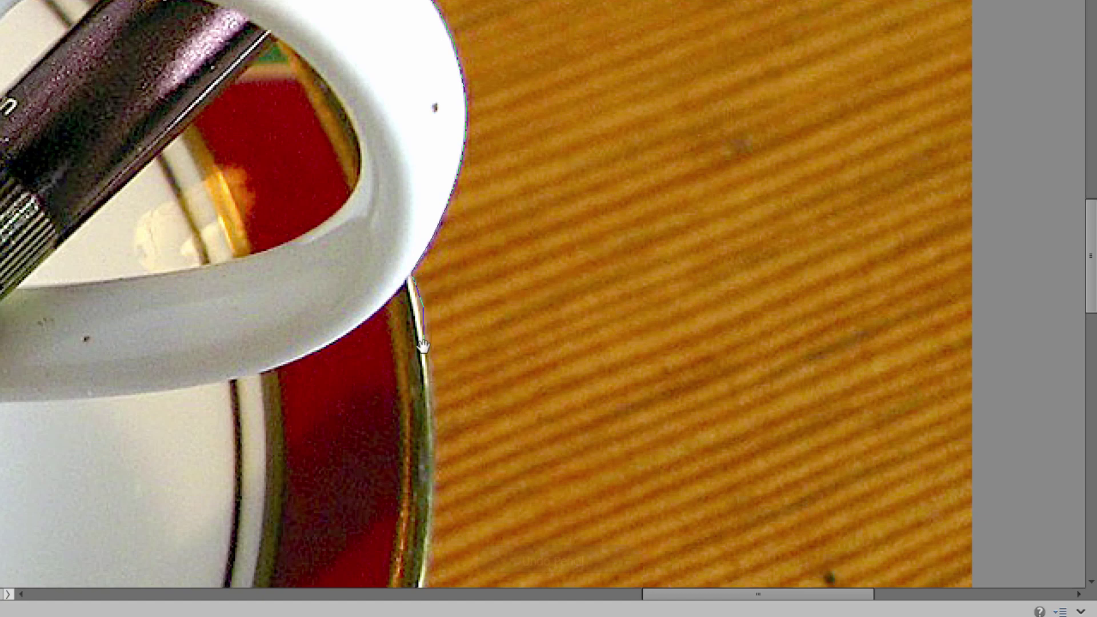
left_click_drag(425, 343, 484, 68)
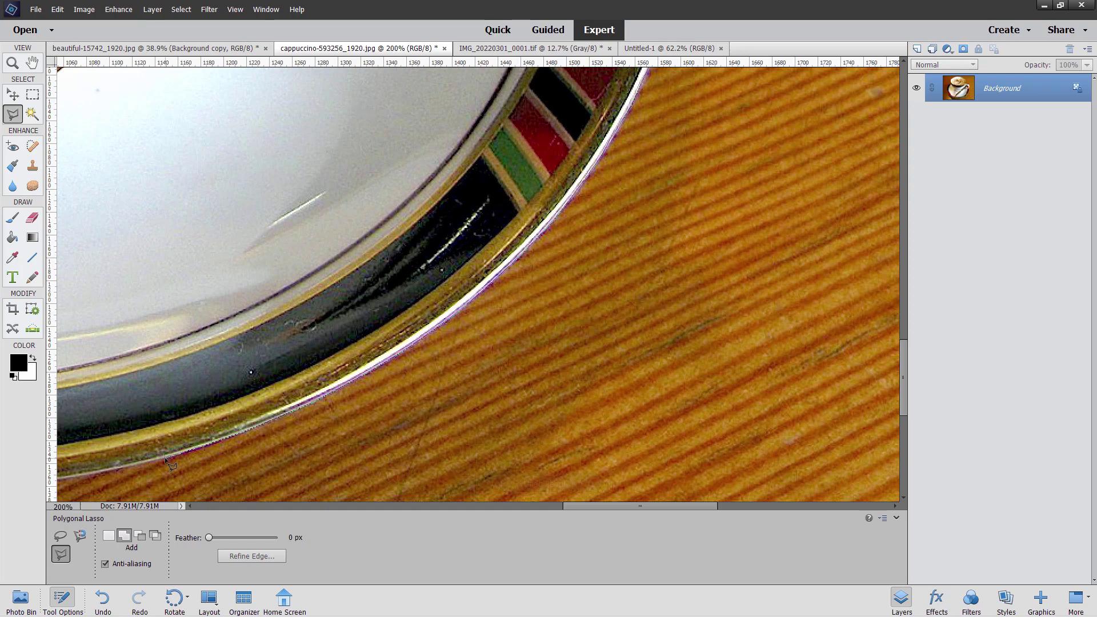
left_click_drag(143, 470, 629, 297)
left_click(235, 284)
mouse_move(86, 263)
left_mouse_down()
mouse_move(349, 291)
mouse_move(498, 380)
left_mouse_up()
left_click(272, 238)
left_click(173, 145)
mouse_move(173, 145)
left_mouse_down()
mouse_move(257, 189)
mouse_move(339, 367)
left_mouse_up()
left_click(266, 256)
left_click(230, 164)
left_click_drag(229, 165, 287, 404)
left_click(269, 292)
Step: Continue placing points up the saucer's left side and along the top of the rim
scroll(278, 204, "up", 5)
left_click(274, 358)
left_click(335, 257)
left_click(434, 140)
scroll(490, 109, "up", 5)
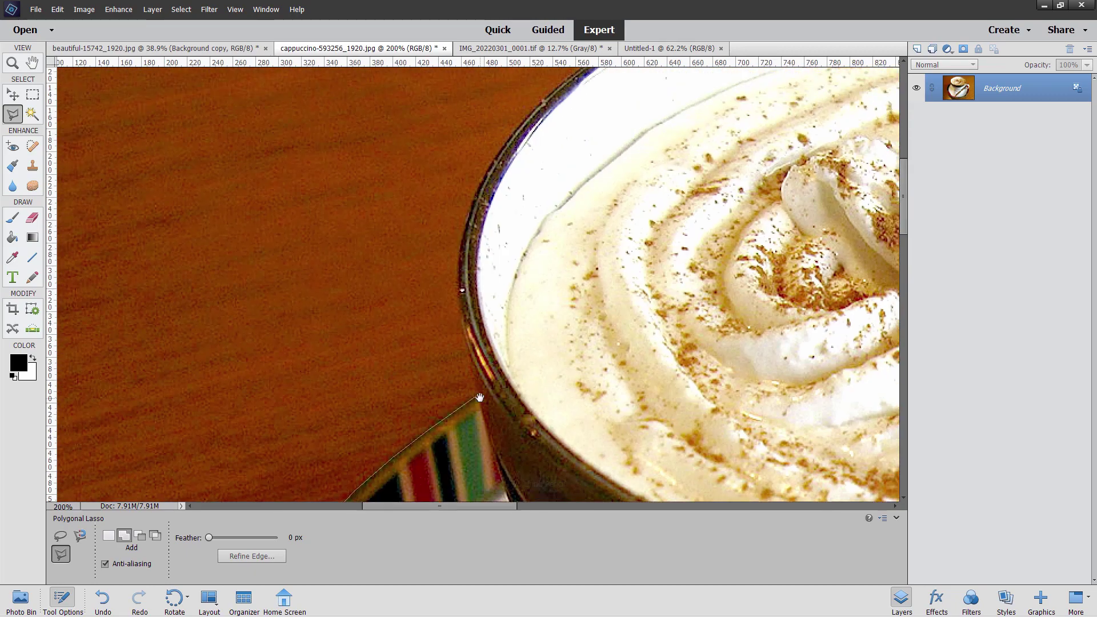
left_click(461, 324)
left_click(463, 290)
left_click(578, 91)
scroll(578, 91, "up", 5)
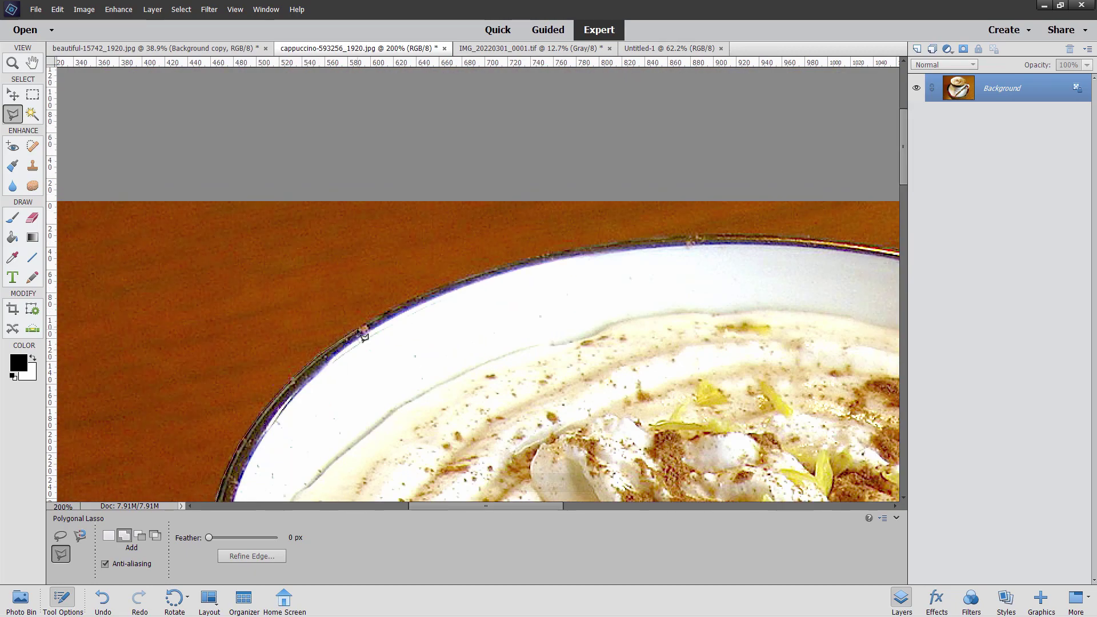
left_click(363, 330)
Step: Place points down the rim's right side, close the selection, and fit the photo on screen
scroll(711, 243, "right", 8)
scroll(712, 243, "up", 1)
left_click(425, 316)
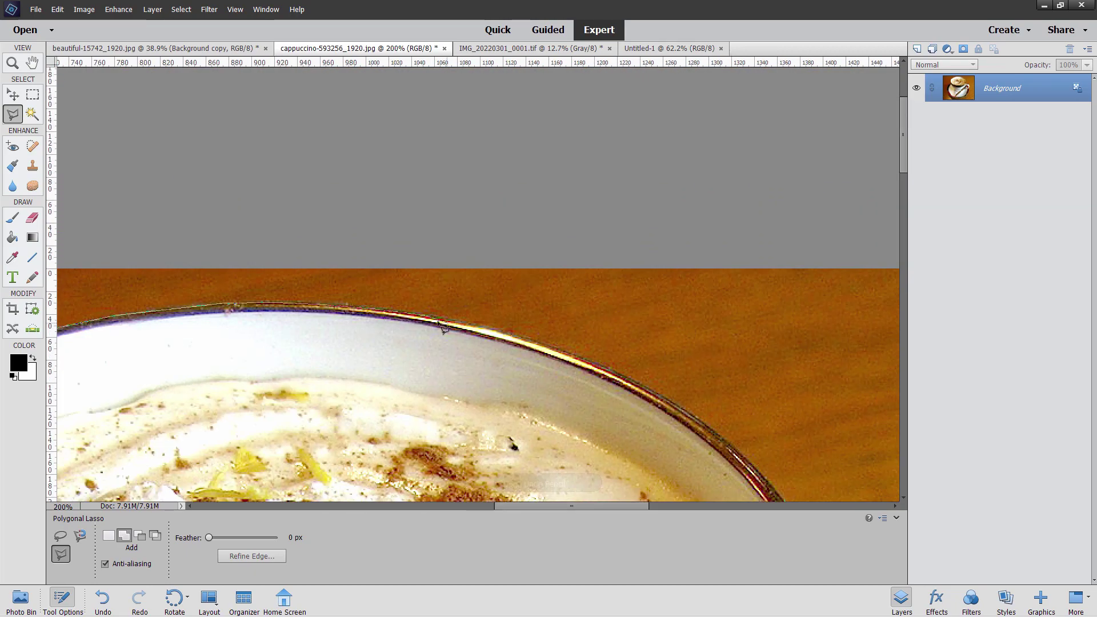
left_click(529, 343)
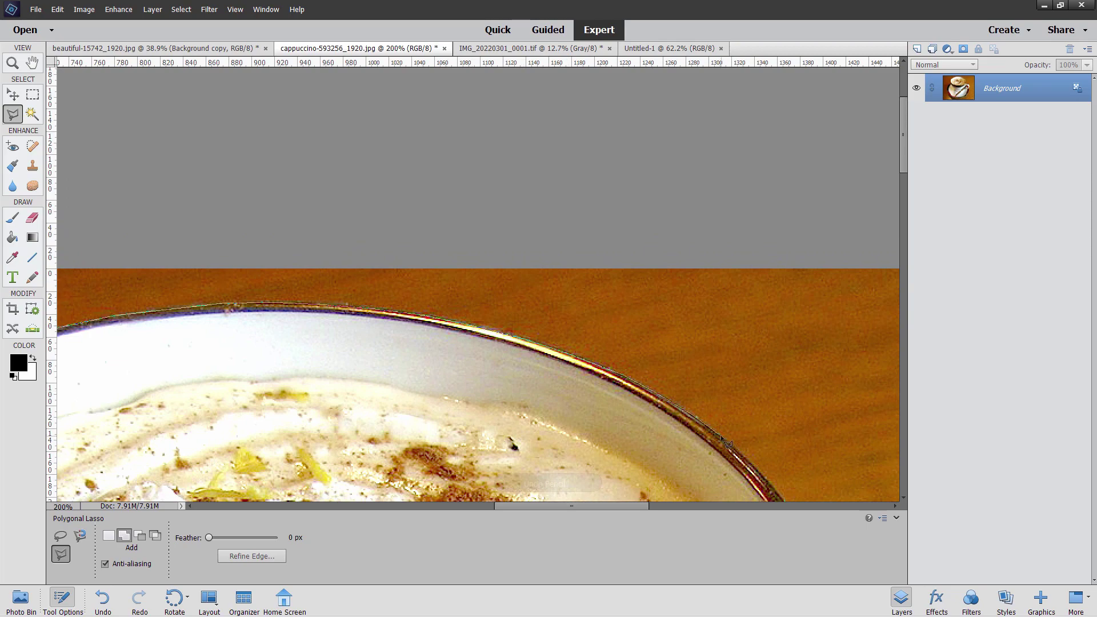
left_click(751, 466)
scroll(752, 466, "down", 4)
scroll(752, 465, "right", 6)
double_click(473, 321)
key("ctrl+0")
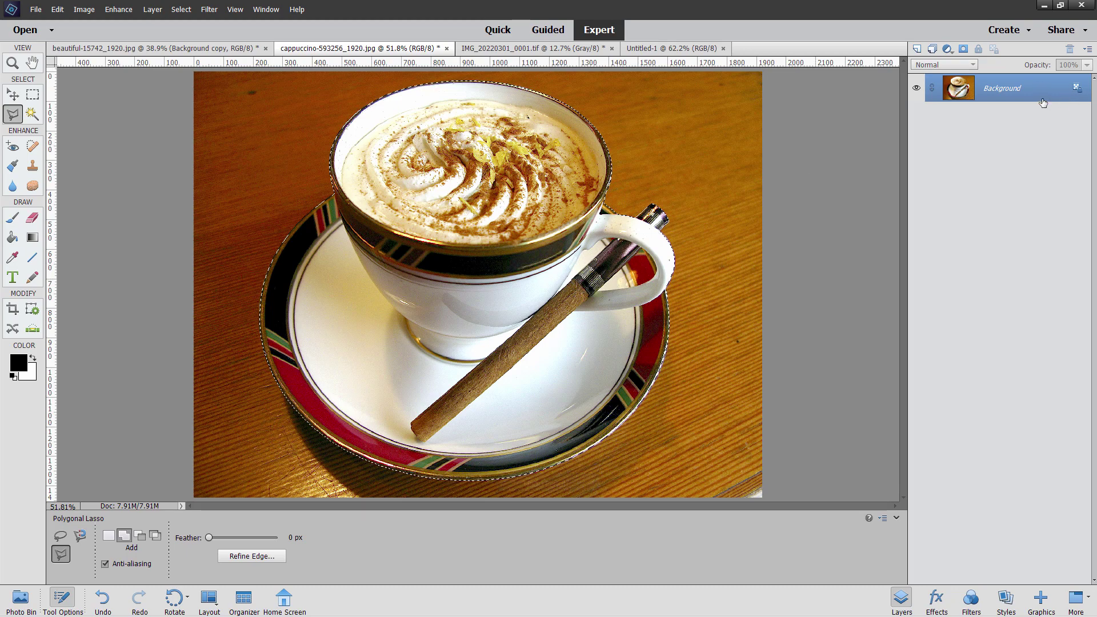
Step: Duplicate the Background layer and add a layer mask from the cup-and-saucer selection
right_click(1013, 89)
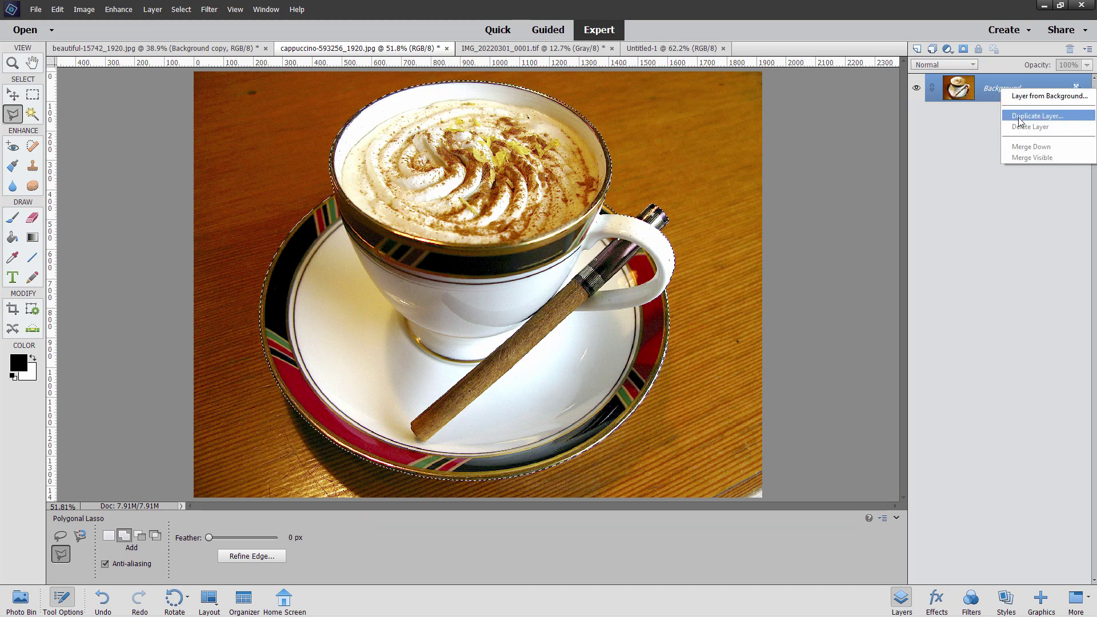
left_click(1021, 116)
left_click(664, 184)
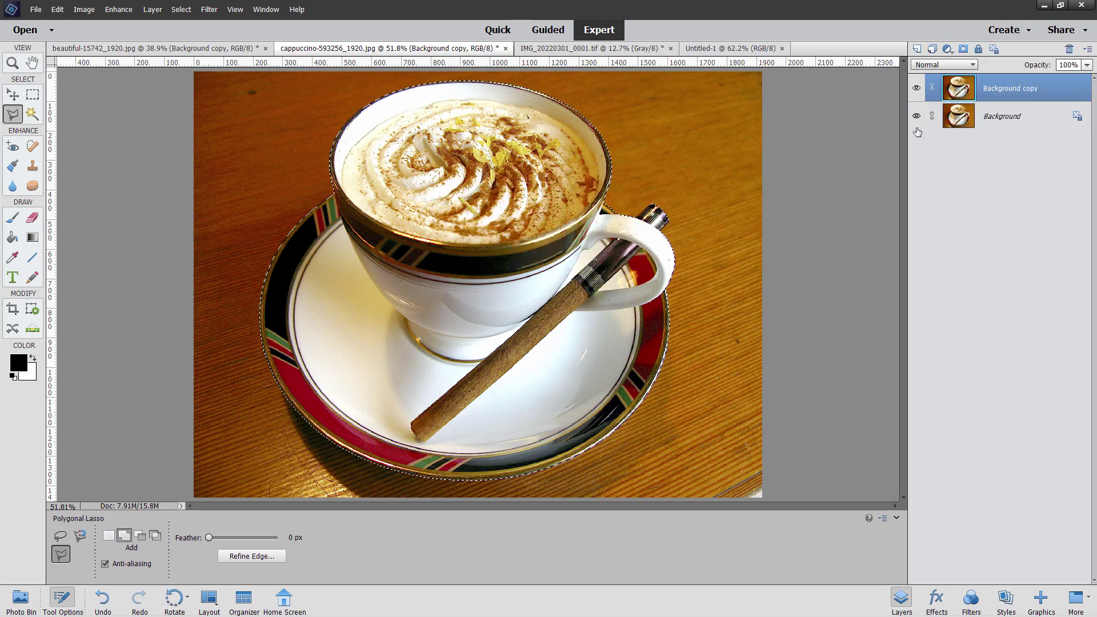
left_click(964, 49)
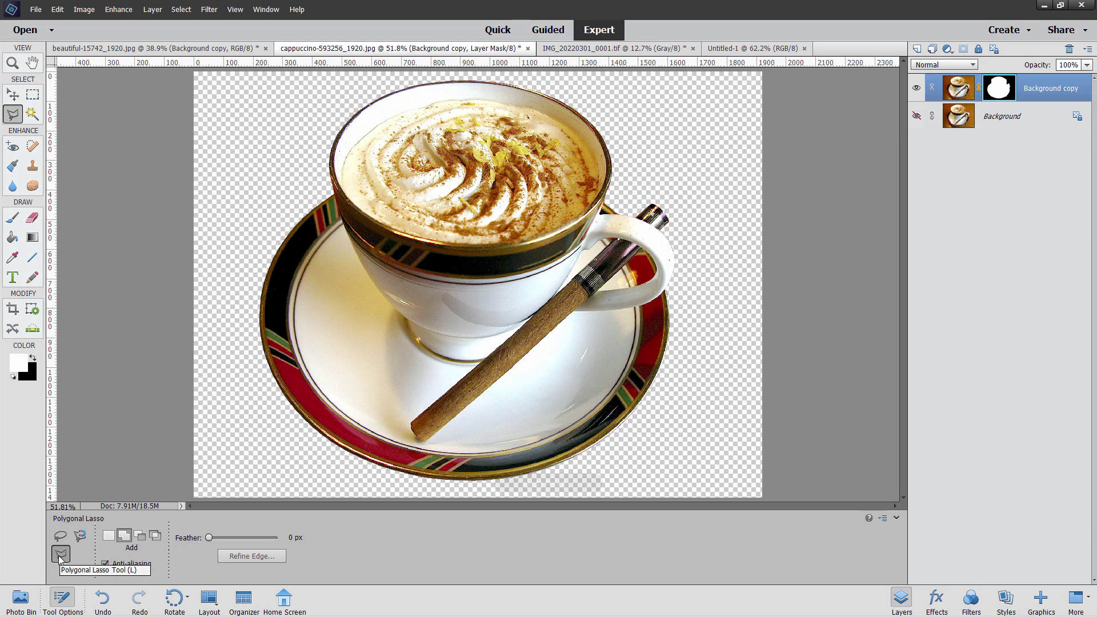
Step: Pick the Magnetic Lasso, switch to IMG_20220301_0001.tif, and zoom to 50% on Alice's head
left_click(80, 536)
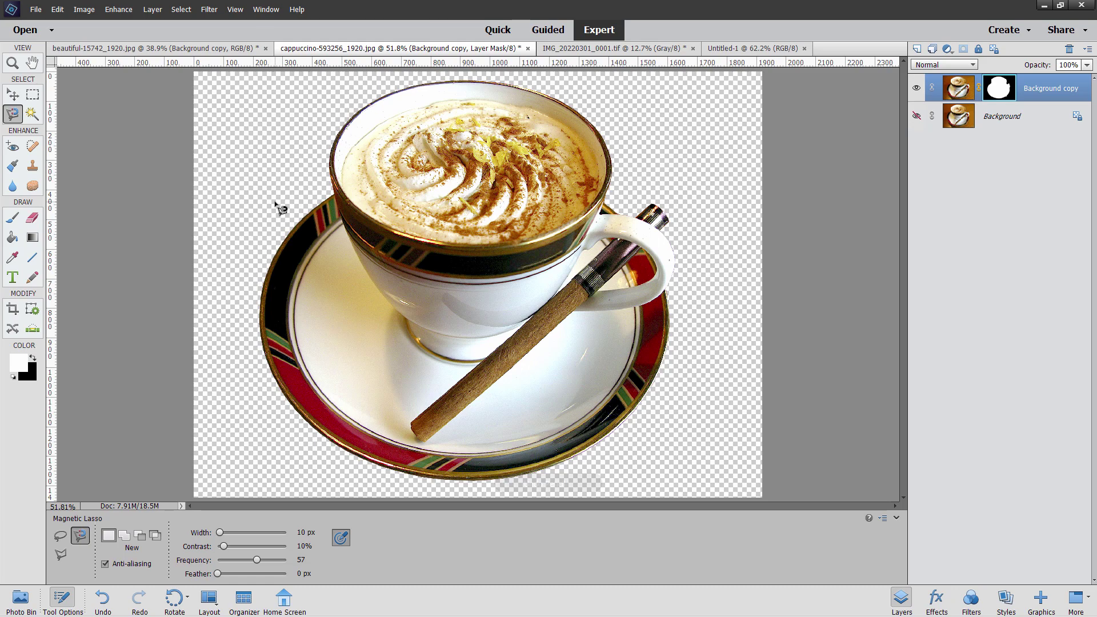
left_click(648, 46)
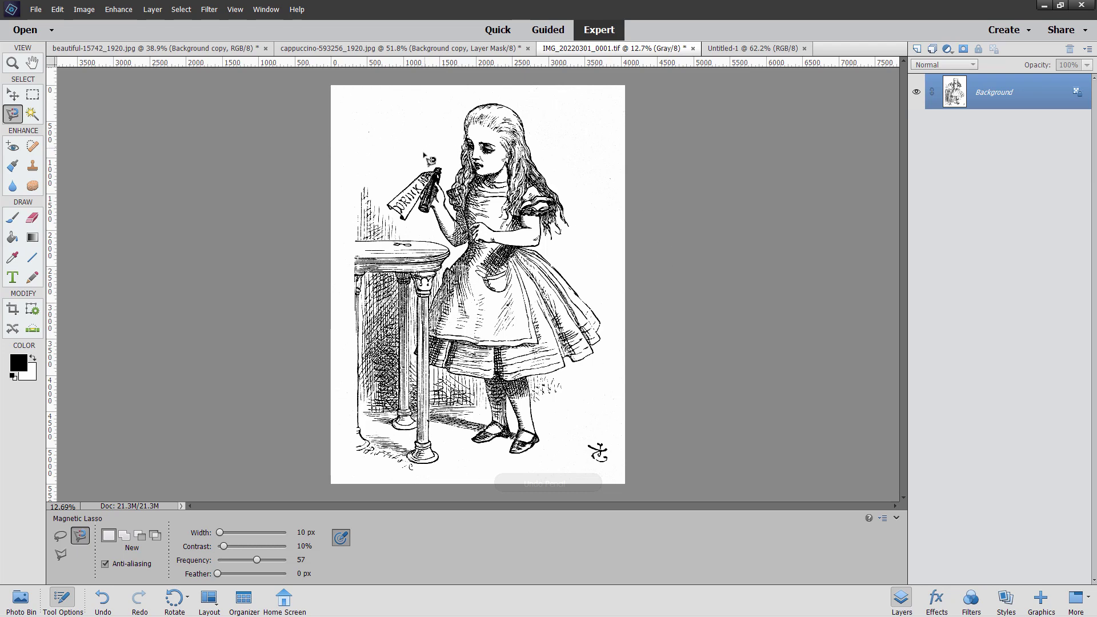
left_click(12, 63)
left_click(464, 141)
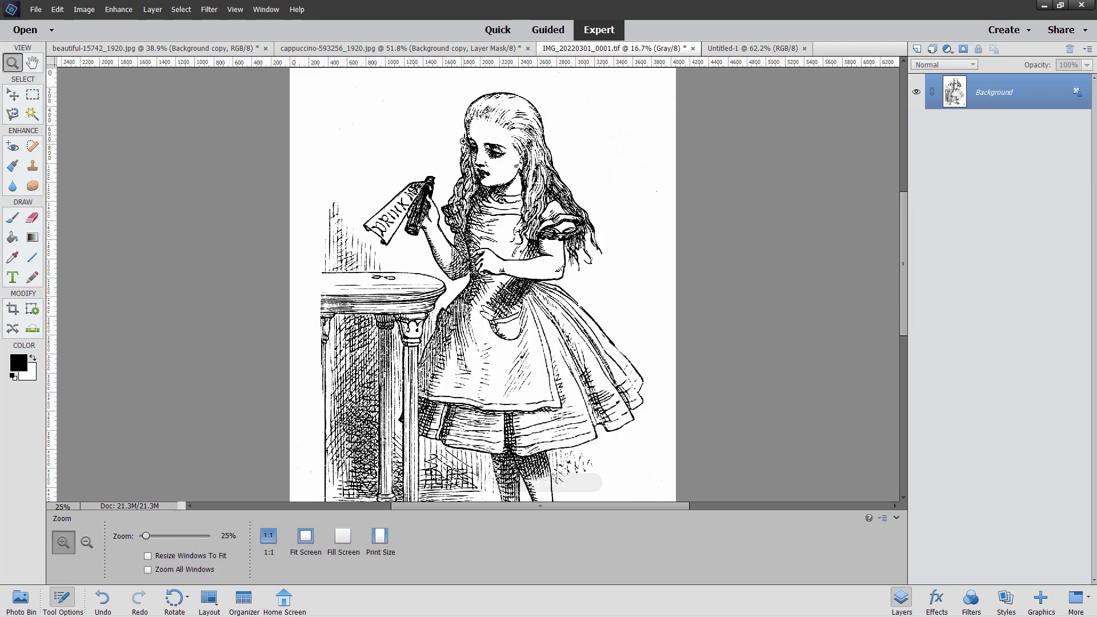
left_click(464, 141)
left_click(464, 141)
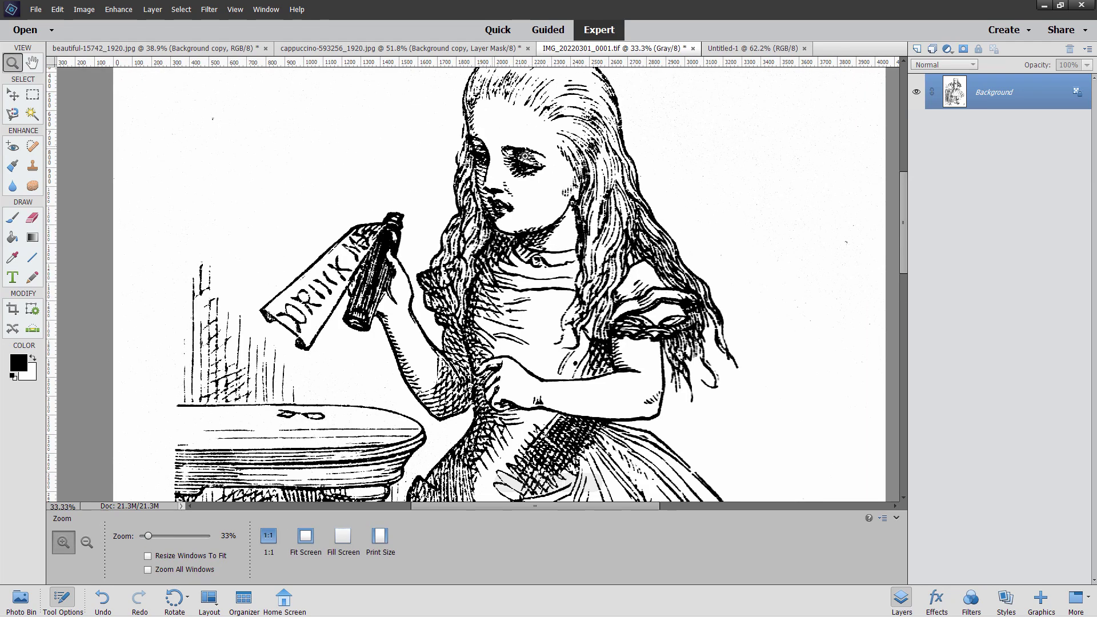
left_click(458, 188)
left_click_drag(589, 144, 399, 234)
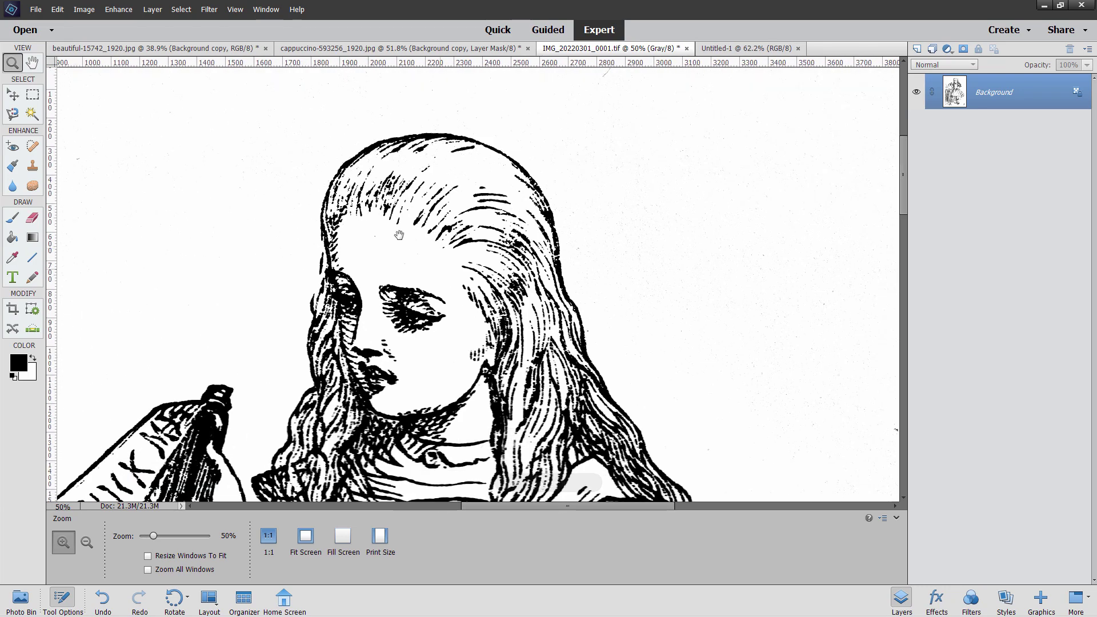
Step: Make two Magnetic Lasso test traces beside Alice's hair, setting Frequency to 12, then deselect
left_click(12, 114)
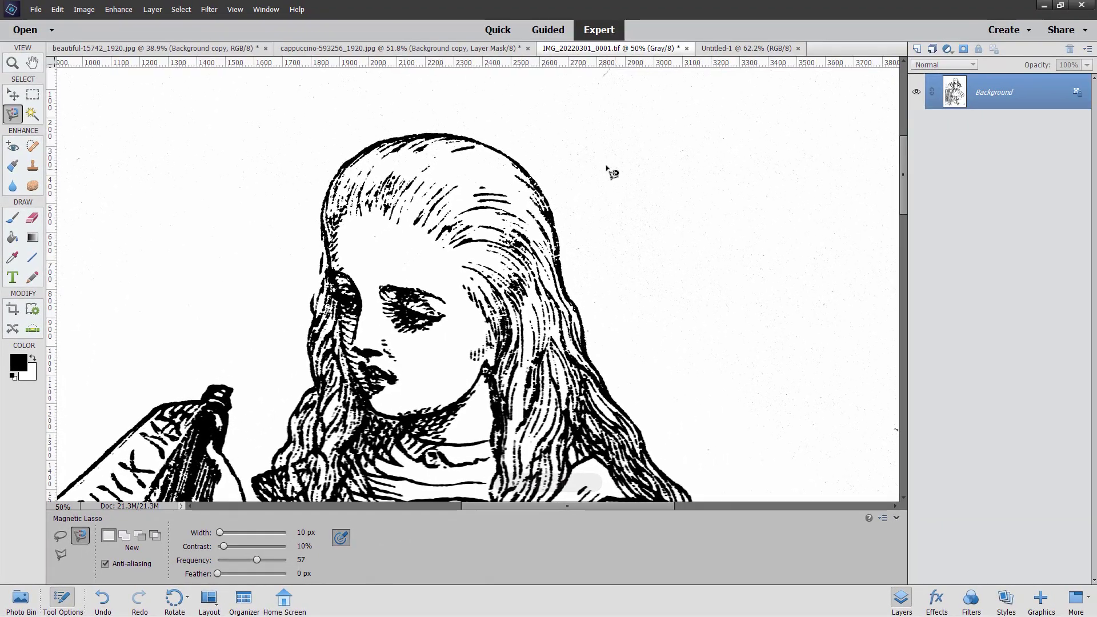
left_click(593, 167)
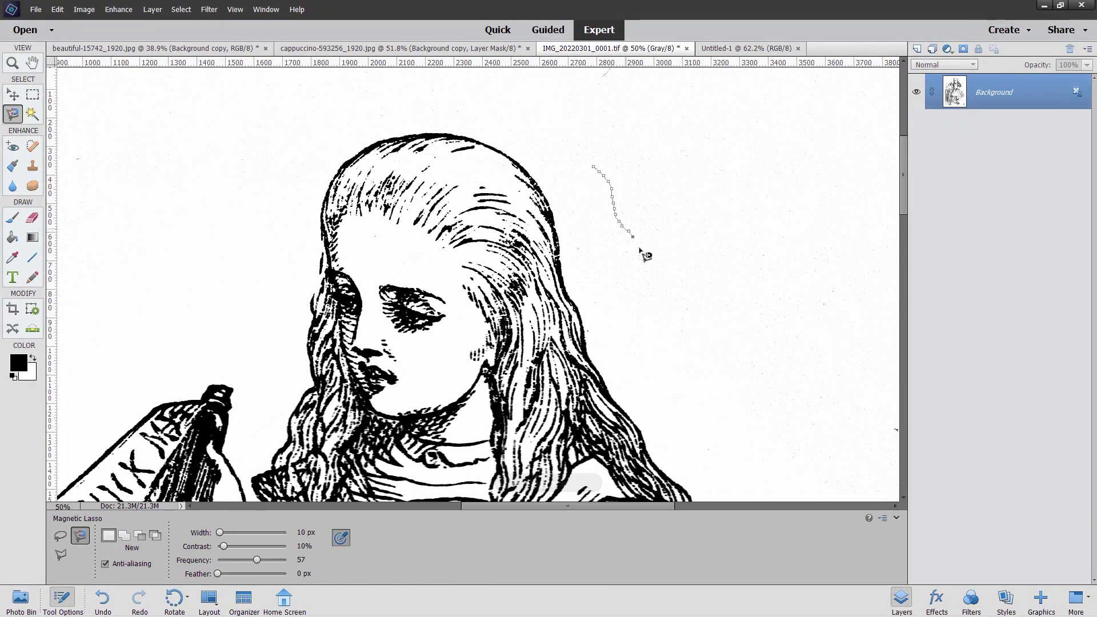
double_click(706, 281)
left_click_drag(257, 561, 246, 561)
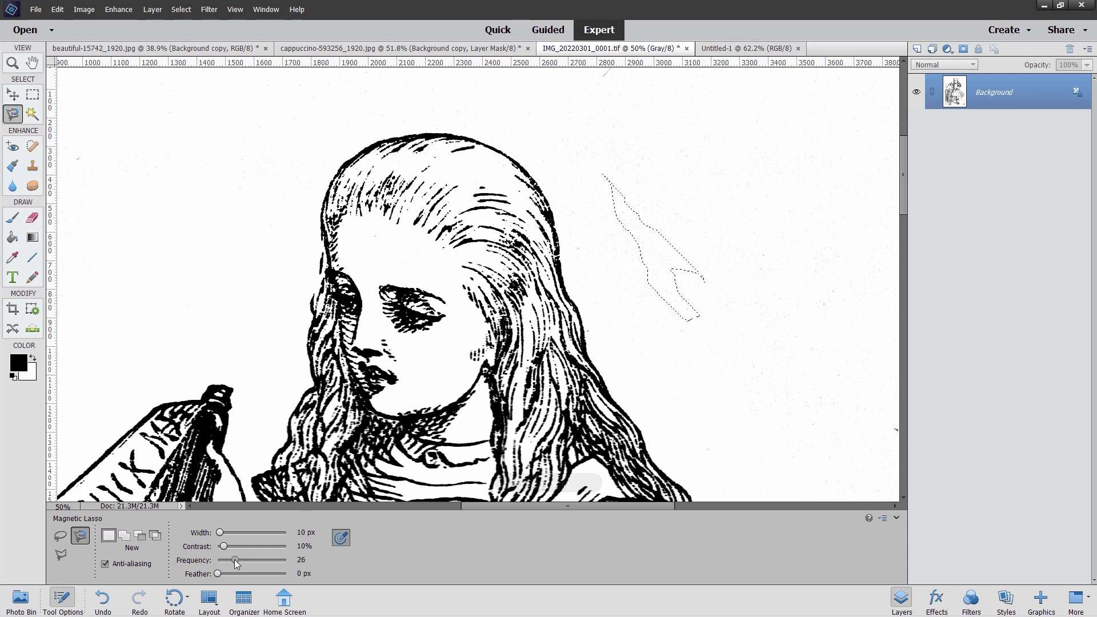
left_click(681, 164)
double_click(789, 337)
key("ctrl+d")
Step: Trace Alice's outline, hair included, with the Magnetic Lasso, then fit the whole drawing on screen
mouse_move(462, 140)
left_mouse_down()
mouse_move(507, 155)
mouse_move(549, 202)
mouse_move(594, 355)
mouse_move(656, 456)
mouse_move(503, 206)
mouse_move(471, 132)
mouse_move(523, 195)
mouse_move(561, 308)
mouse_move(521, 247)
mouse_move(512, 261)
mouse_move(524, 342)
mouse_move(512, 334)
mouse_move(525, 336)
mouse_move(526, 319)
mouse_move(491, 296)
mouse_move(497, 367)
mouse_move(490, 340)
mouse_move(476, 347)
mouse_move(469, 335)
mouse_move(450, 284)
mouse_move(449, 379)
mouse_move(395, 389)
mouse_move(464, 429)
mouse_move(522, 487)
mouse_move(431, 169)
mouse_move(359, 130)
mouse_move(530, 337)
mouse_move(498, 432)
mouse_move(510, 460)
mouse_move(434, 486)
mouse_move(416, 228)
mouse_move(279, 290)
mouse_move(346, 205)
mouse_move(320, 297)
mouse_move(262, 254)
mouse_move(243, 94)
mouse_move(255, 234)
mouse_move(154, 269)
mouse_move(115, 197)
mouse_move(348, 320)
mouse_move(225, 228)
mouse_move(123, 191)
mouse_move(343, 343)
mouse_move(335, 198)
mouse_move(379, 86)
mouse_move(273, 274)
mouse_move(320, 226)
mouse_move(355, 146)
mouse_move(306, 166)
mouse_move(251, 97)
mouse_move(260, 189)
mouse_move(183, 126)
mouse_move(125, 191)
mouse_move(80, 140)
mouse_move(151, 121)
mouse_move(136, 380)
mouse_move(239, 321)
mouse_move(272, 343)
mouse_move(303, 480)
mouse_move(308, 434)
mouse_move(278, 357)
mouse_move(320, 268)
mouse_move(335, 171)
mouse_move(309, 400)
mouse_move(380, 313)
left_mouse_up()
key("Escape")
key("ctrl+0")
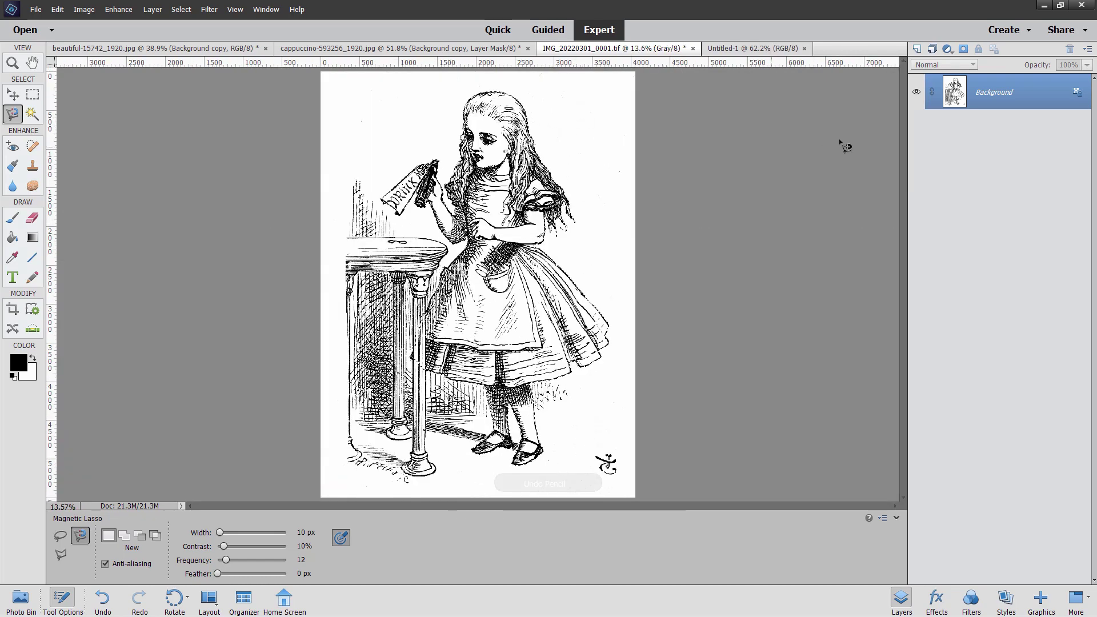
Step: Duplicate the Background layer, hide the original, and mask the copy to the Alice selection
right_click(1003, 93)
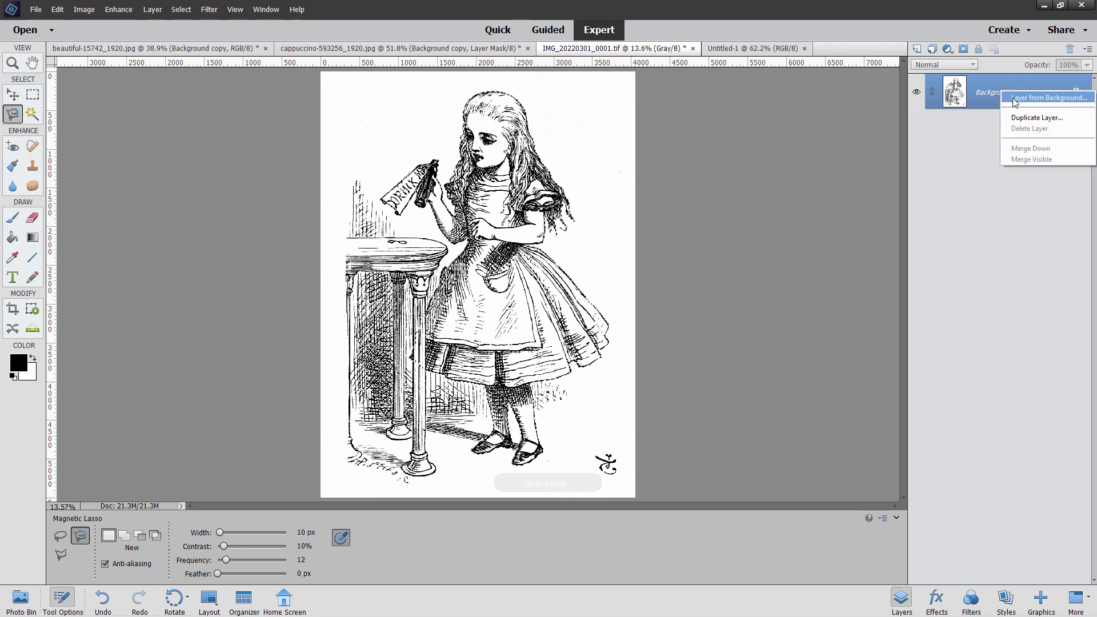
left_click(1036, 117)
left_click(664, 189)
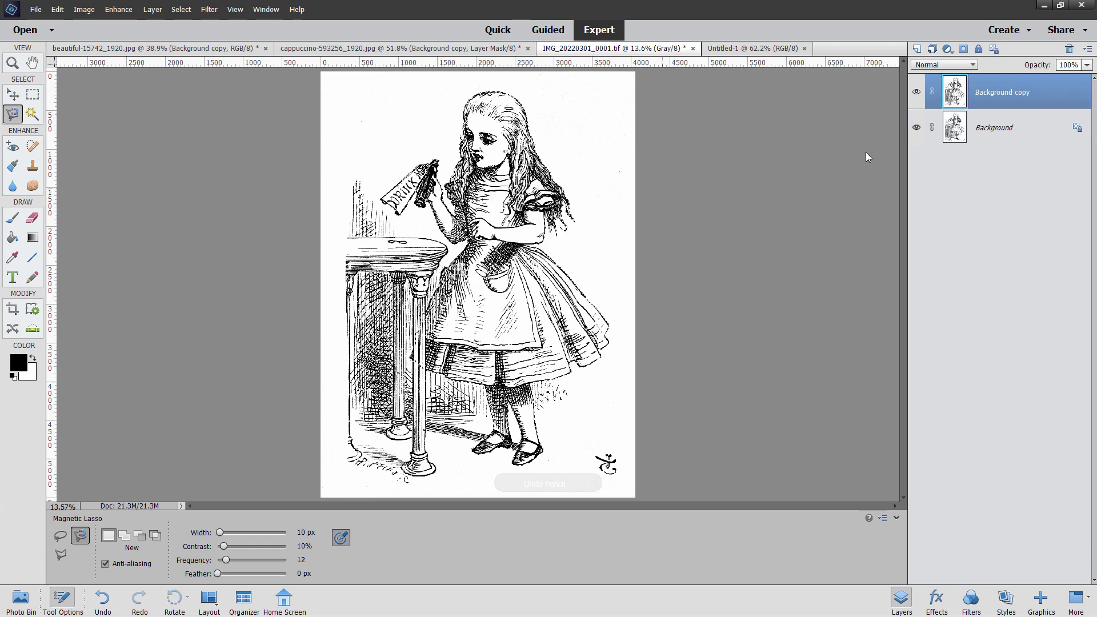
left_click(917, 127)
left_click(964, 50)
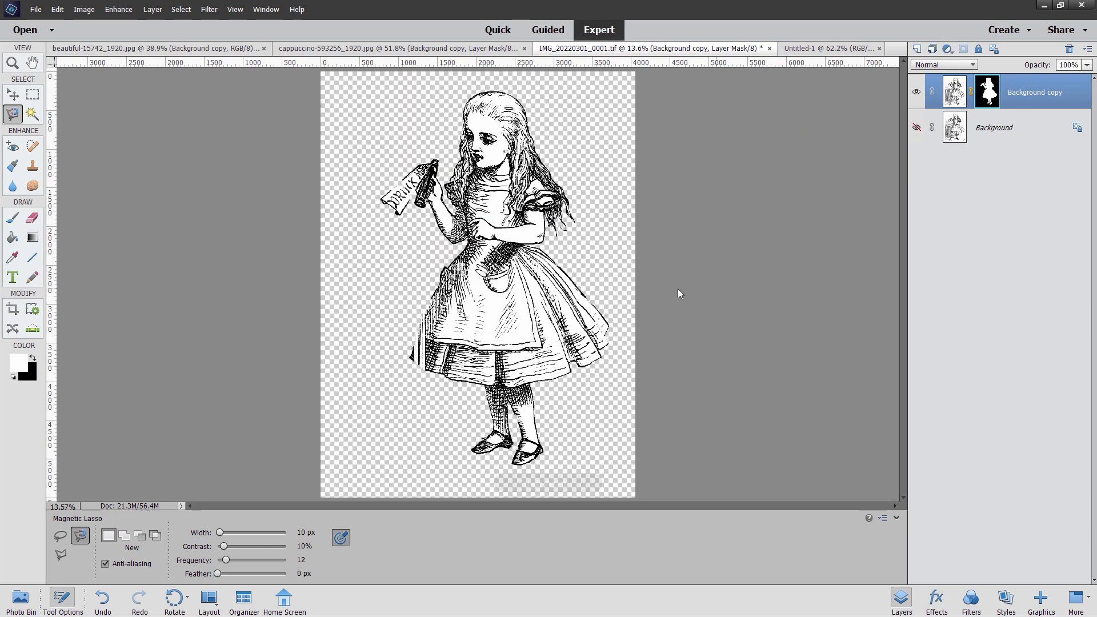